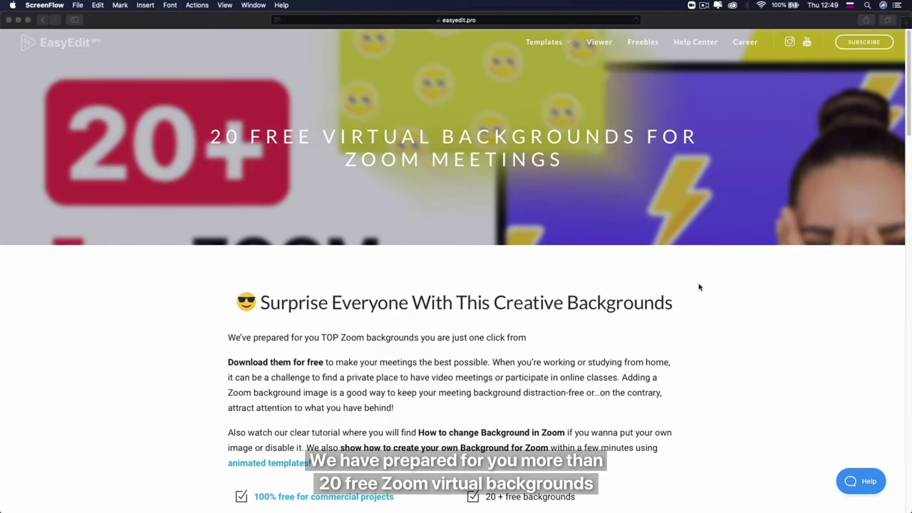
# Scroll down to the Download section and download the free Zoom backgrounds pack.
pyautogui.scroll(-3, 699, 287)
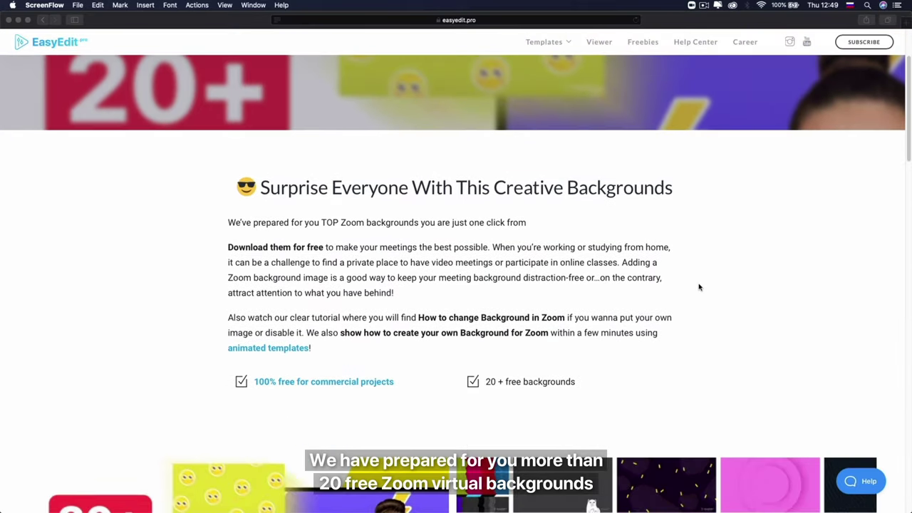
pyautogui.scroll(-10, 699, 287)
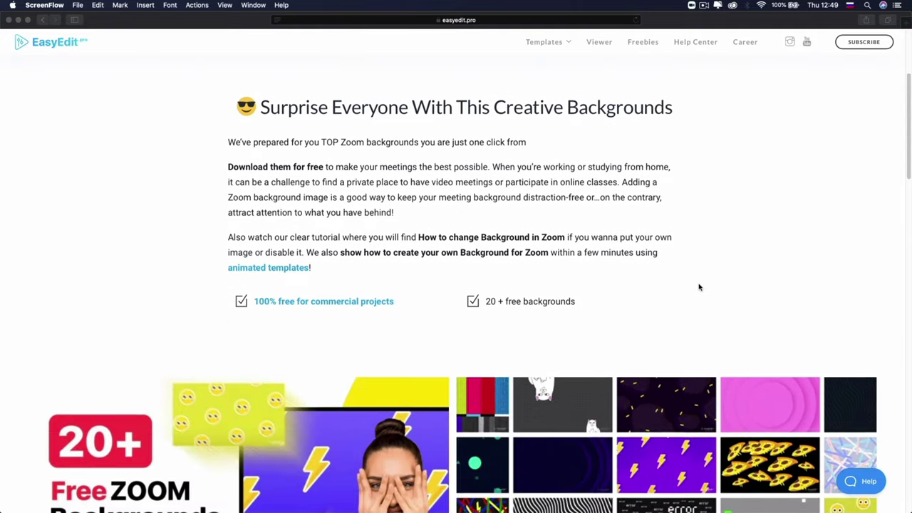
pyautogui.scroll(-1, 699, 287)
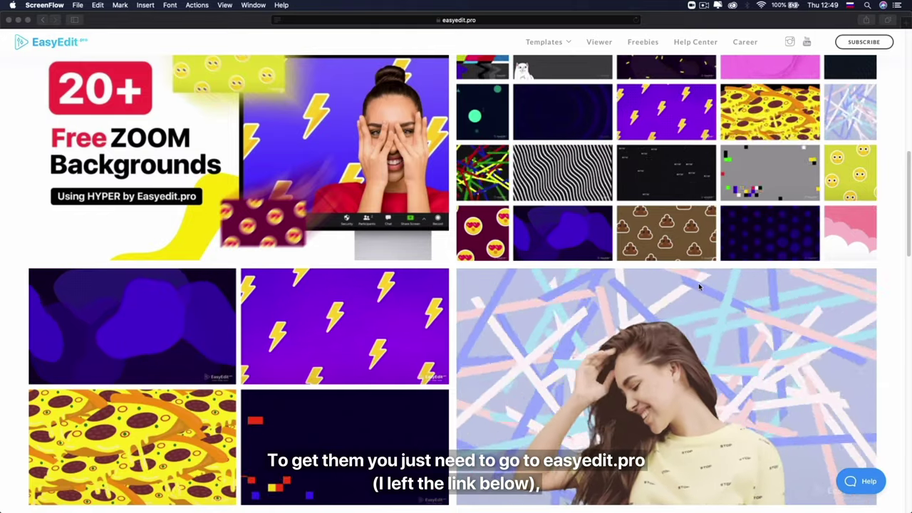
pyautogui.scroll(-5, 699, 287)
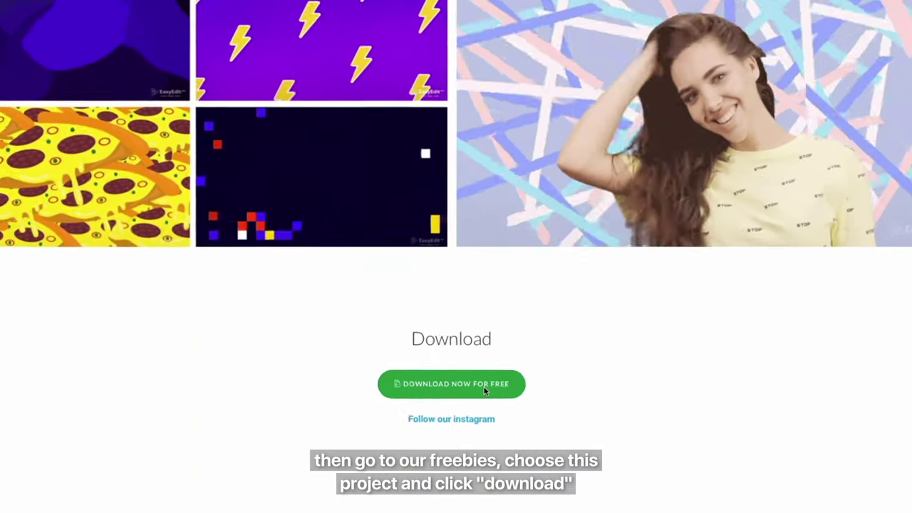
pyautogui.click(481, 408)
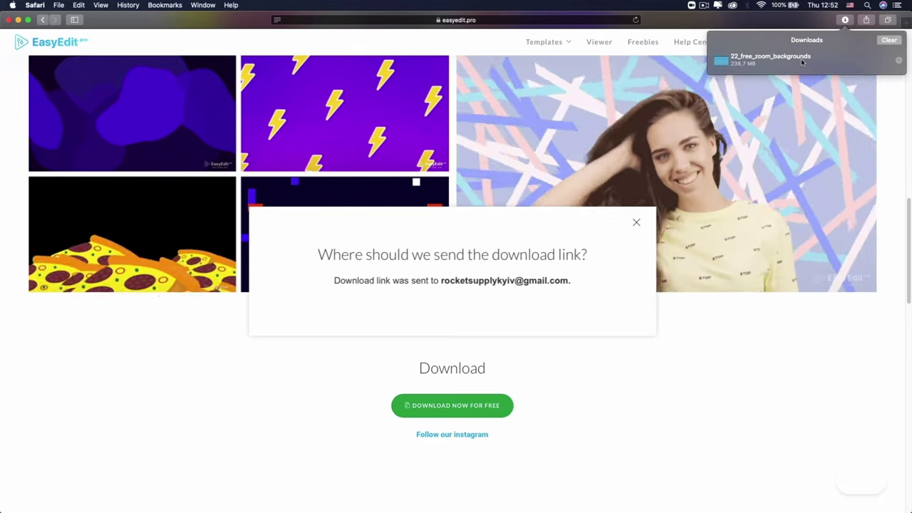
# Open the zoom_backgrounds_by_easyedit_pro folder and preview easyedit_pro_bg_01.mp4.
pyautogui.doubleClick(800, 62)
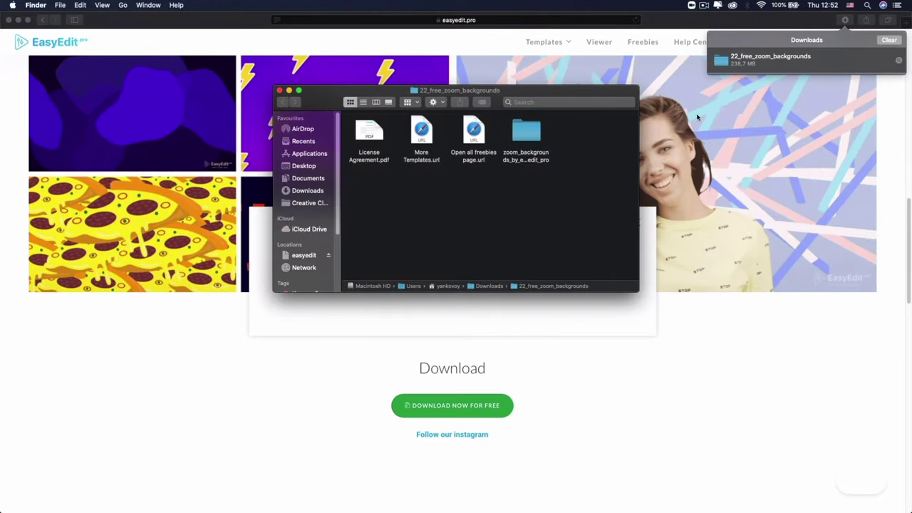
pyautogui.doubleClick(527, 134)
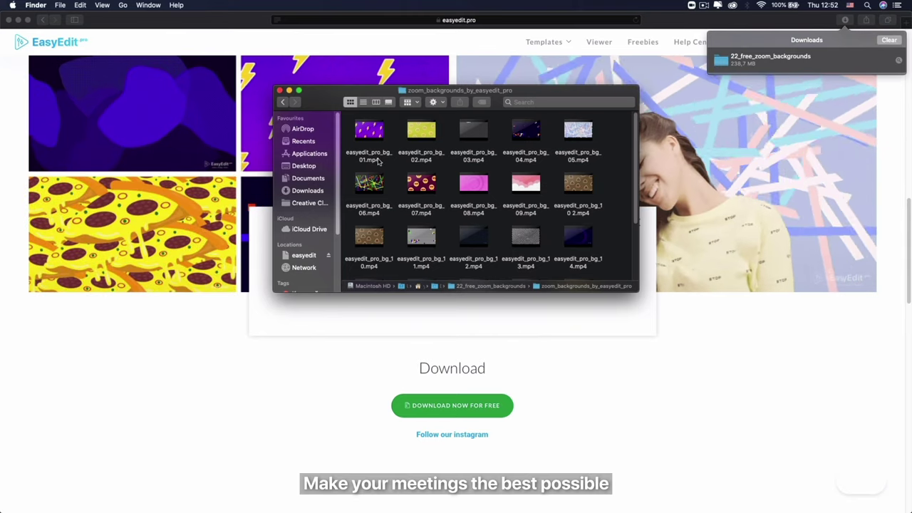
pyautogui.click(376, 162)
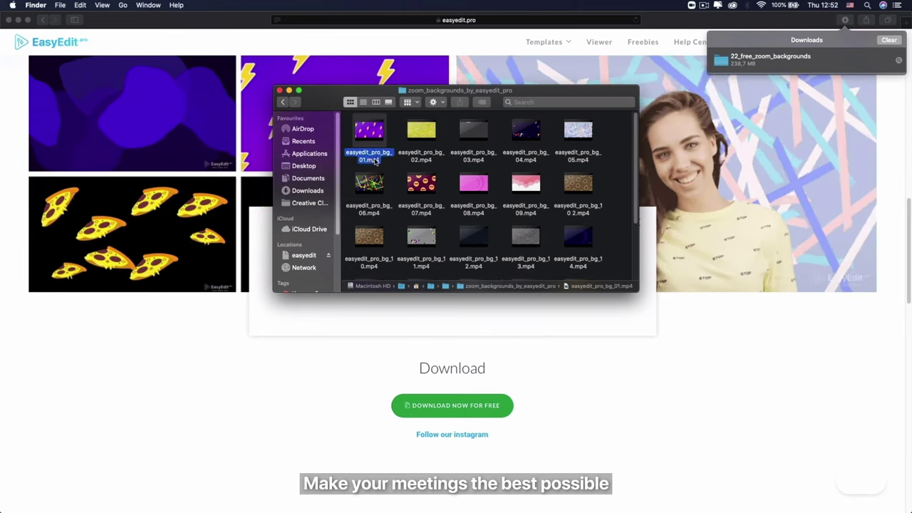
pyautogui.press('space')
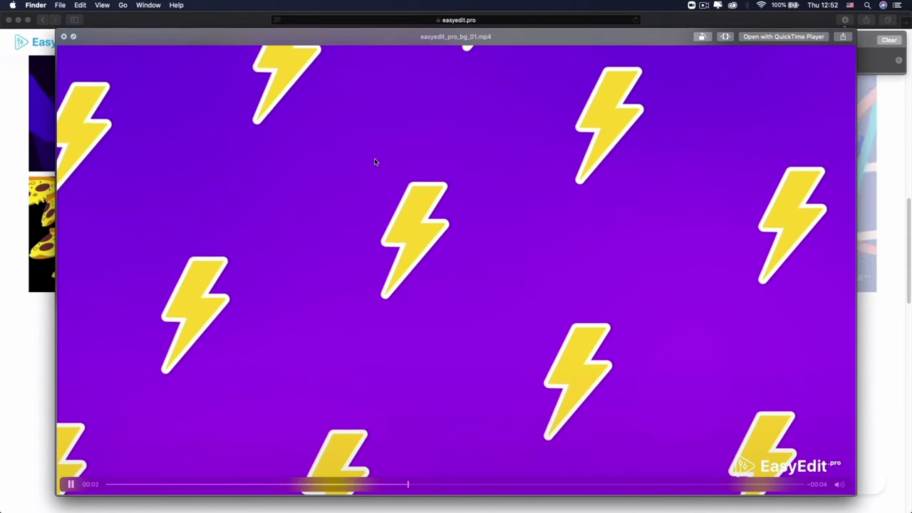
pyautogui.press('space')
# Preview the easyedit_pro_bg_02.mp4 and easyedit_pro_bg_13.mp4 background videos.
pyautogui.click(414, 156)
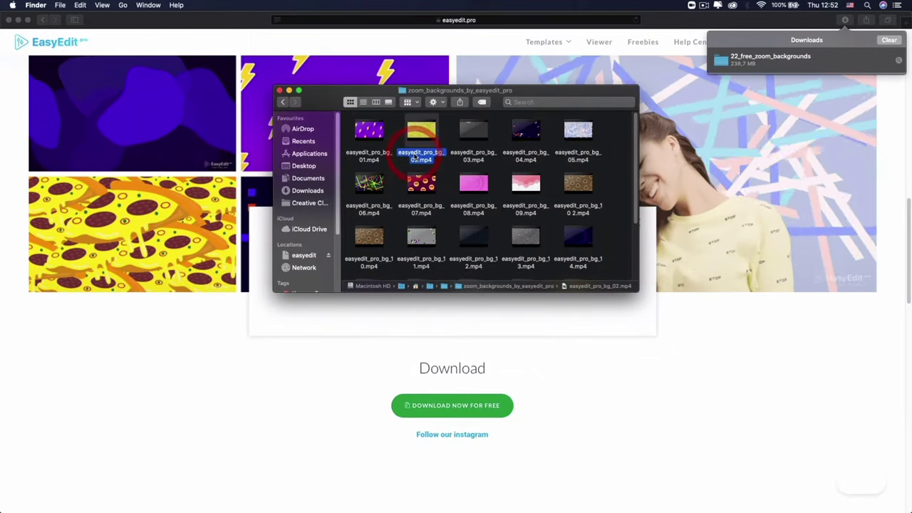
pyautogui.press('space')
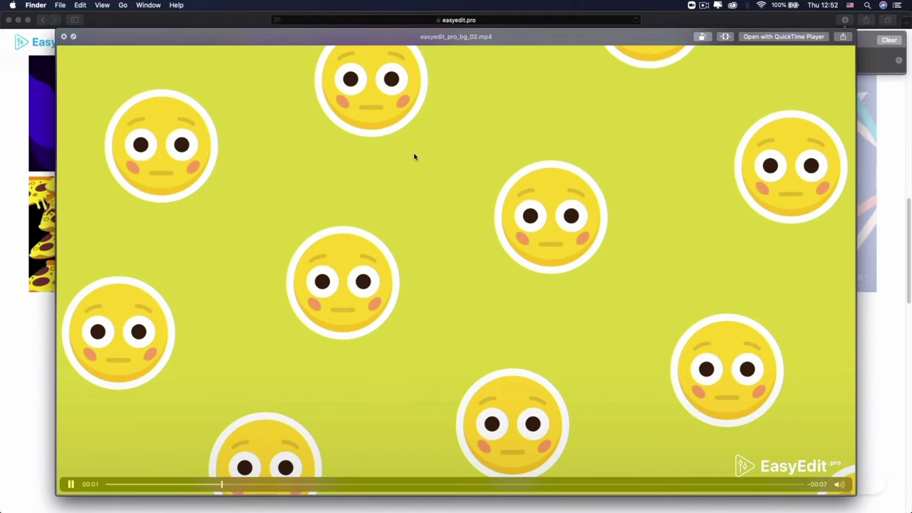
pyautogui.press('space')
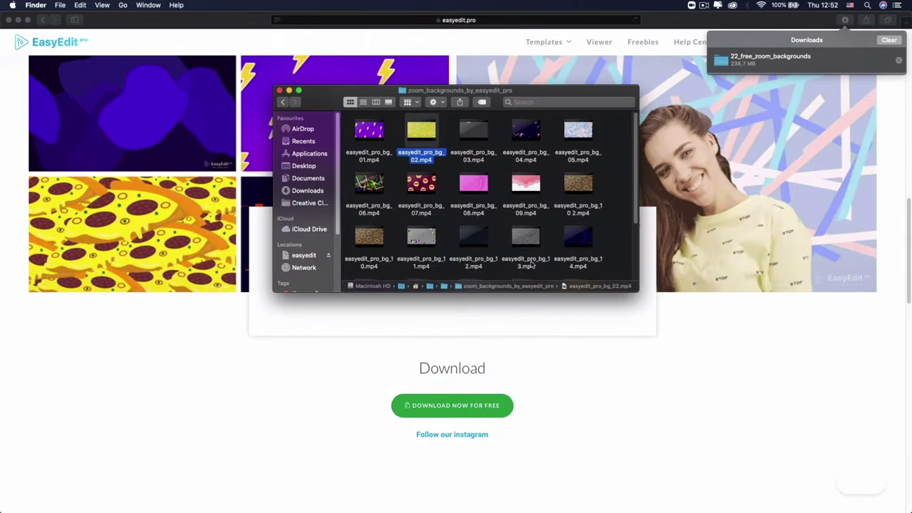
pyautogui.click(526, 238)
pyautogui.press('space')
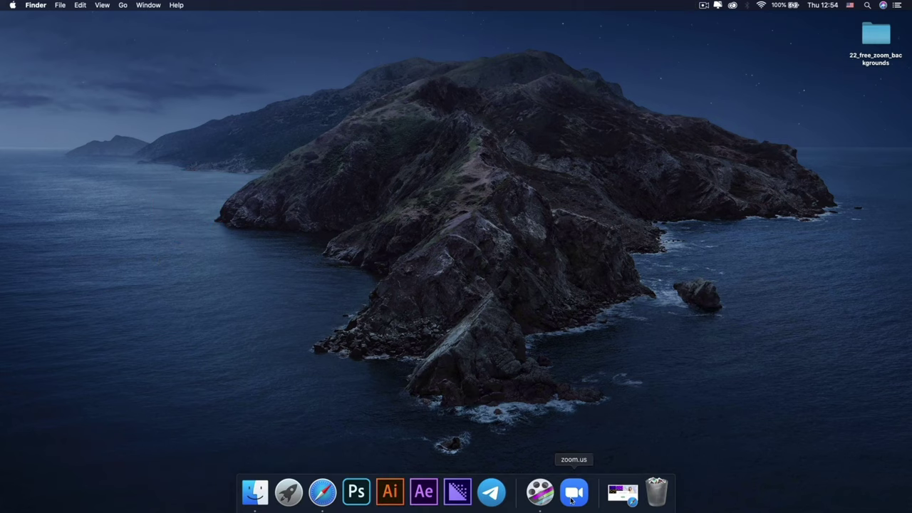
# Launch Zoom from the Dock and open zoom.us > Preferences.
pyautogui.click(577, 497)
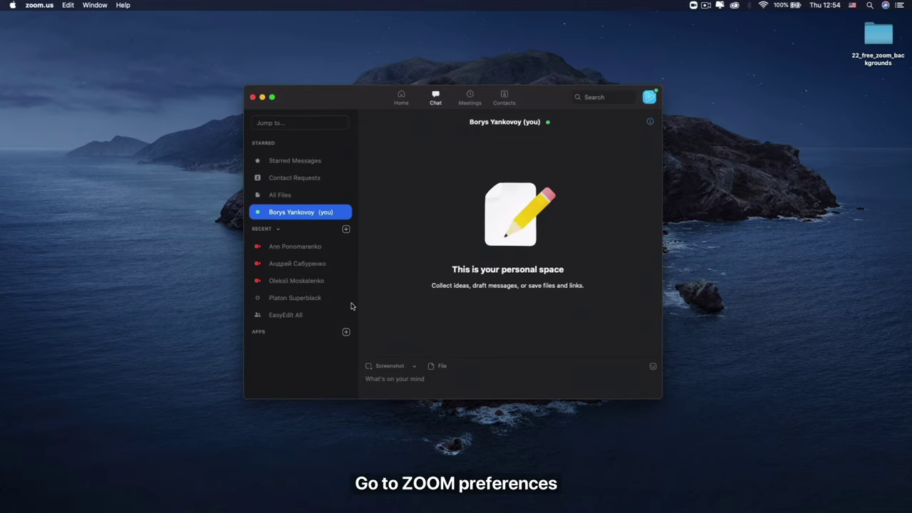
pyautogui.click(45, 5)
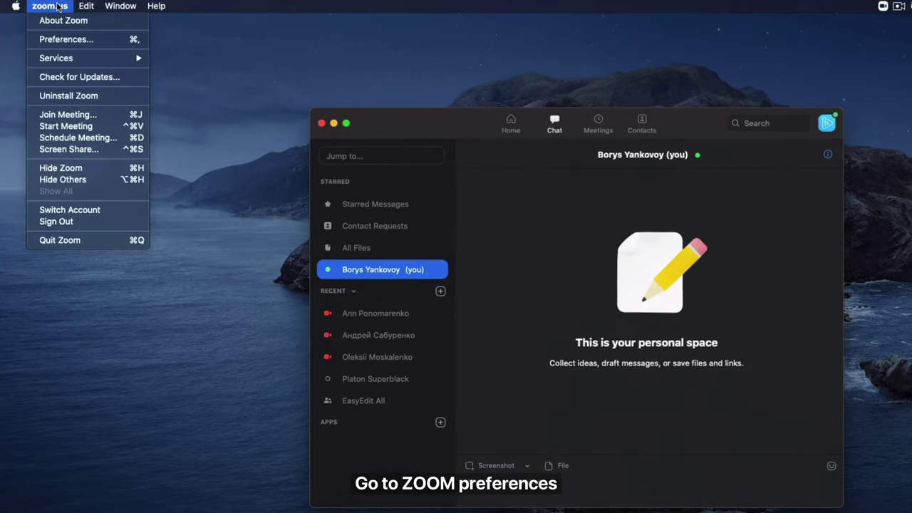
pyautogui.click(101, 41)
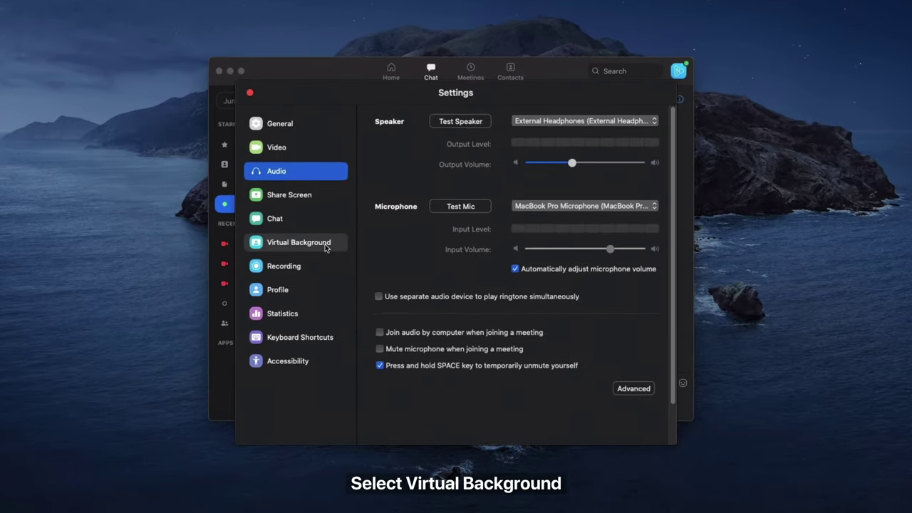
# Add easyedit_pro_bg_01.mp4 as a video virtual background from the EasyEdit folder.
pyautogui.click(344, 249)
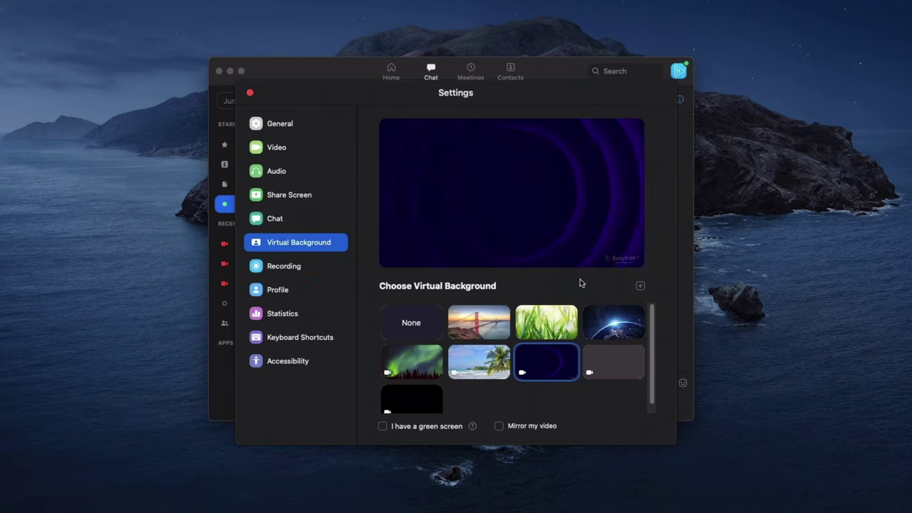
pyautogui.click(641, 286)
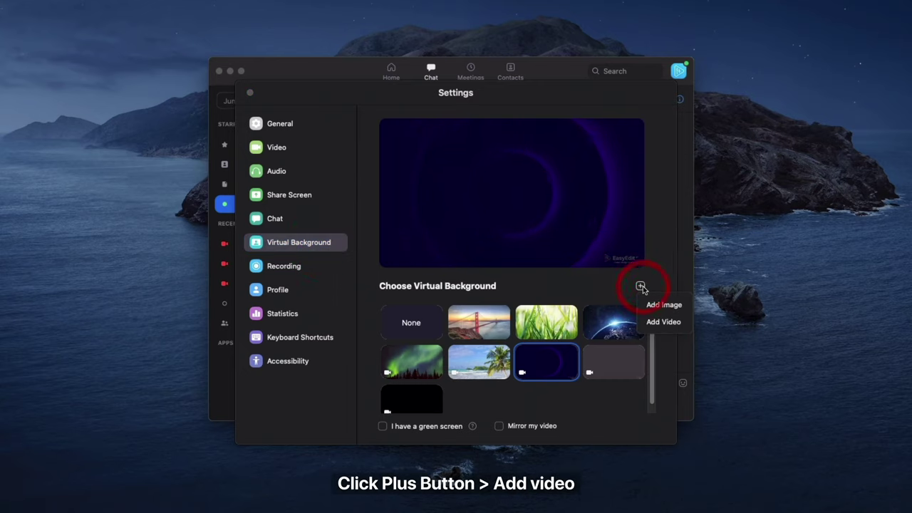
pyautogui.click(660, 325)
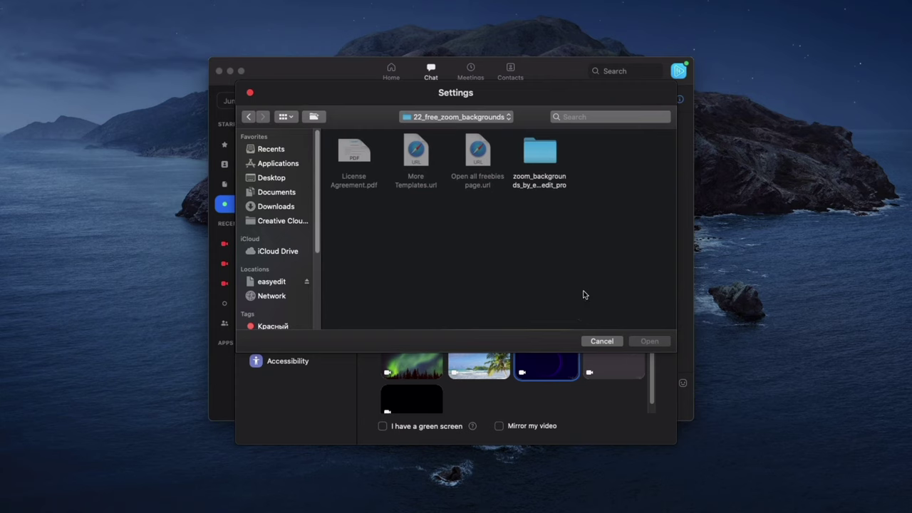
pyautogui.doubleClick(549, 161)
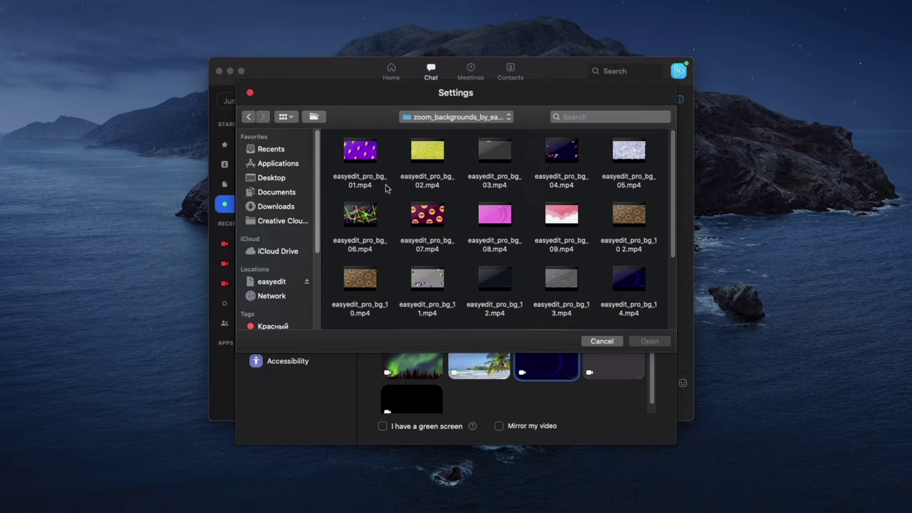
pyautogui.click(379, 183)
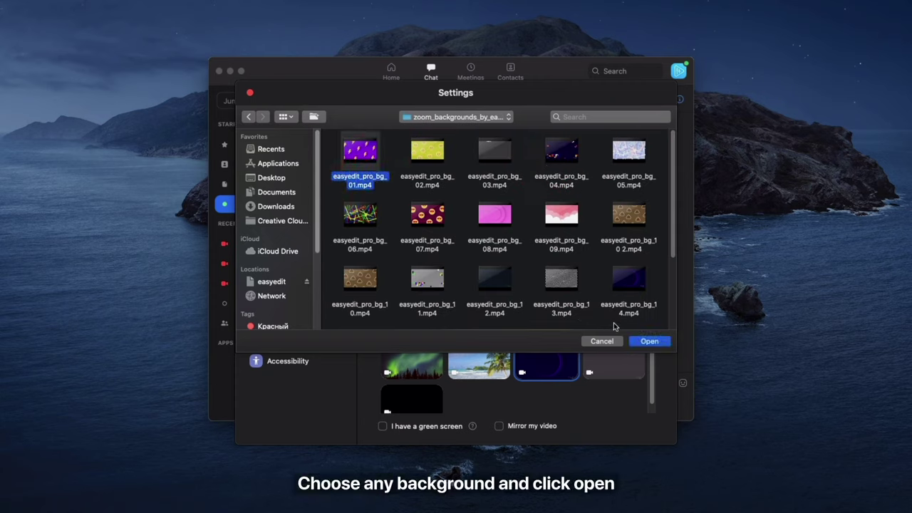
pyautogui.click(641, 342)
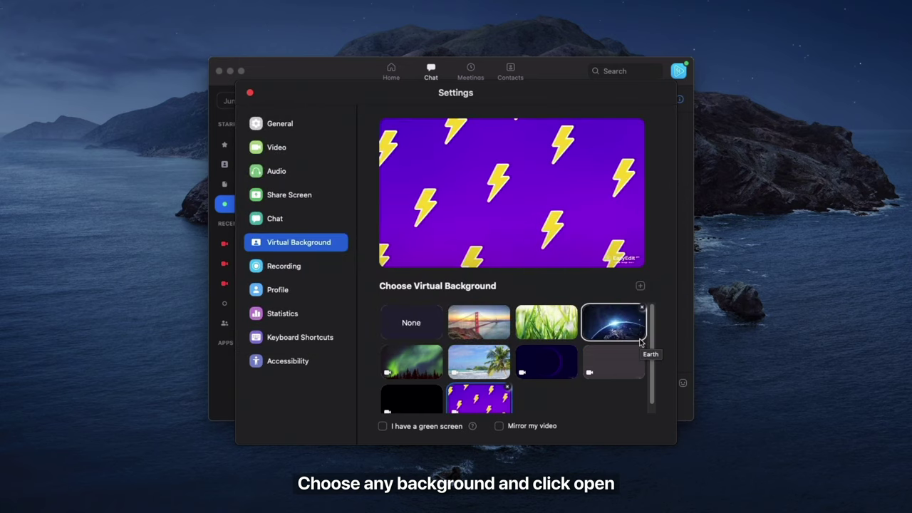
# Add easyedit_pro_bg_10.mp4 as another video virtual background.
pyautogui.click(639, 287)
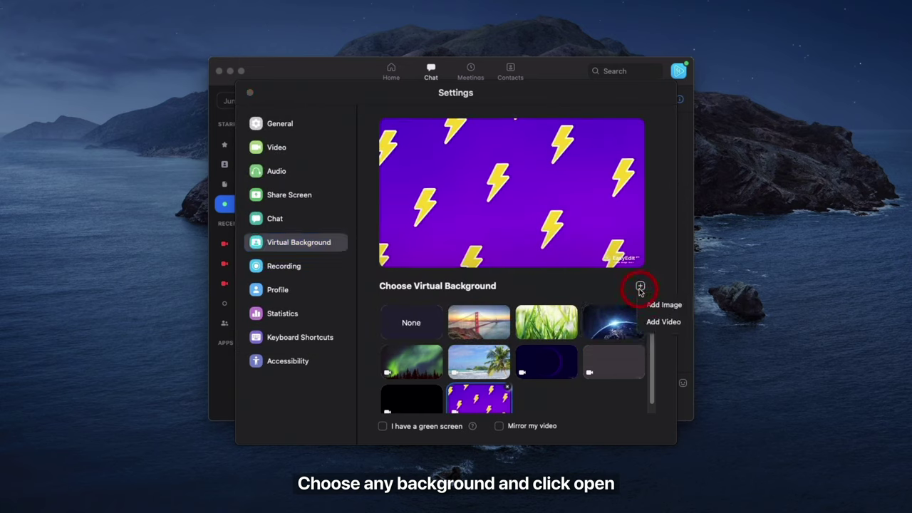
pyautogui.click(650, 324)
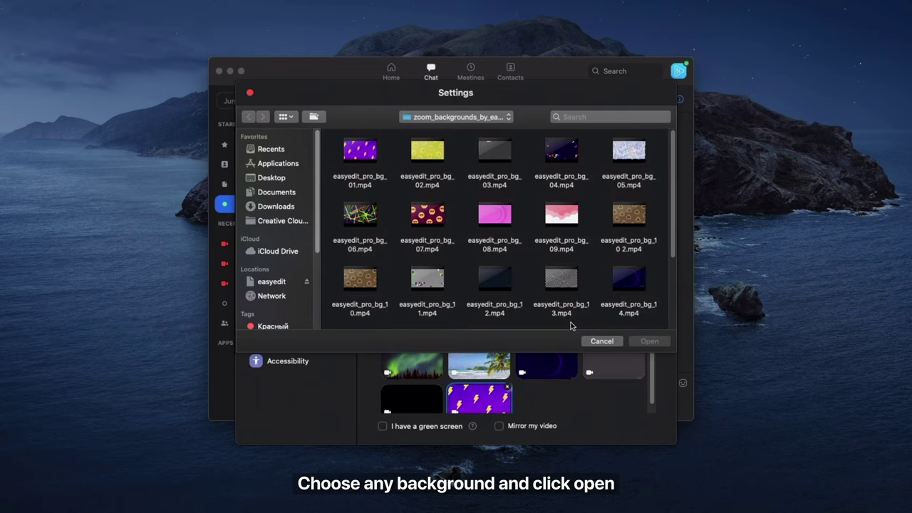
pyautogui.click(369, 318)
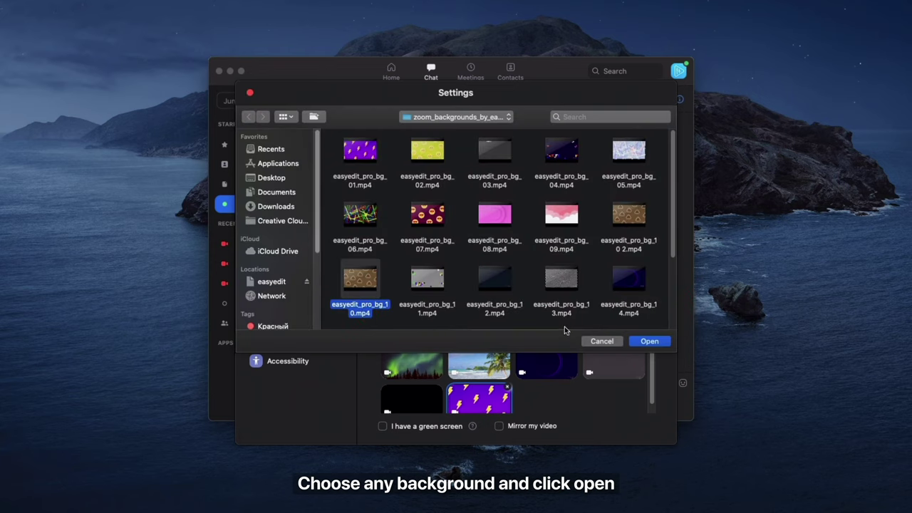
pyautogui.click(645, 342)
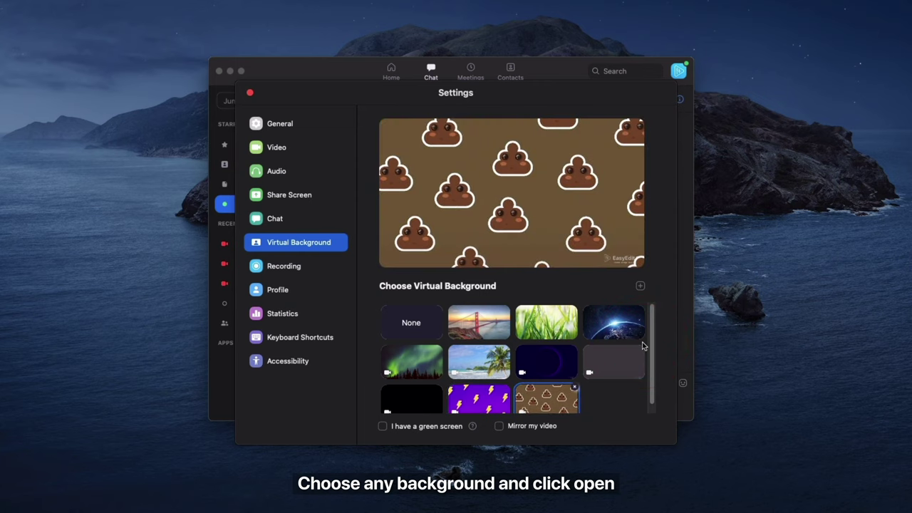
# Add easyedit_pro_bg_03.mp4, then reselect the purple lightning background.
pyautogui.click(640, 287)
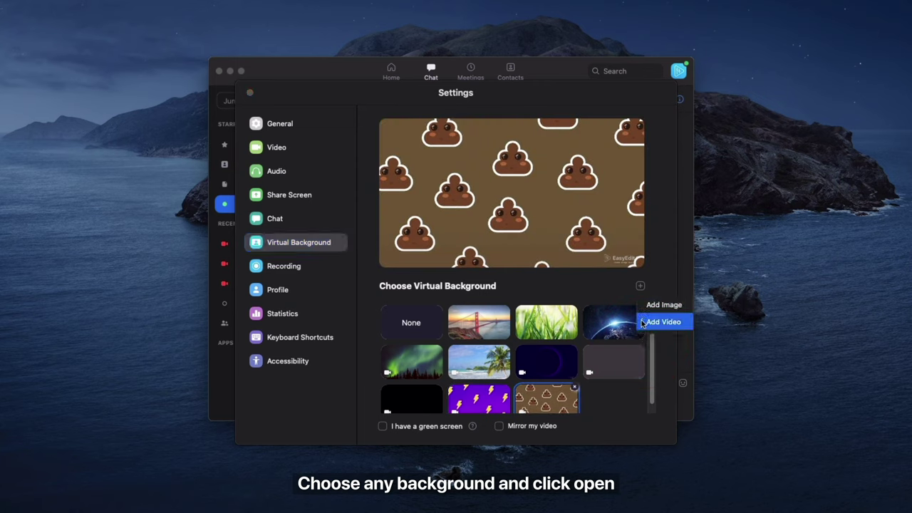
pyautogui.click(663, 322)
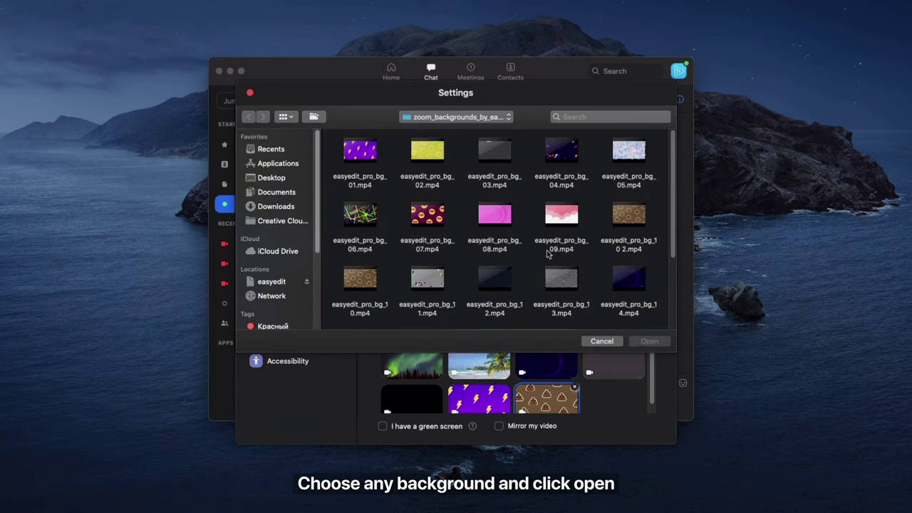
pyautogui.click(503, 180)
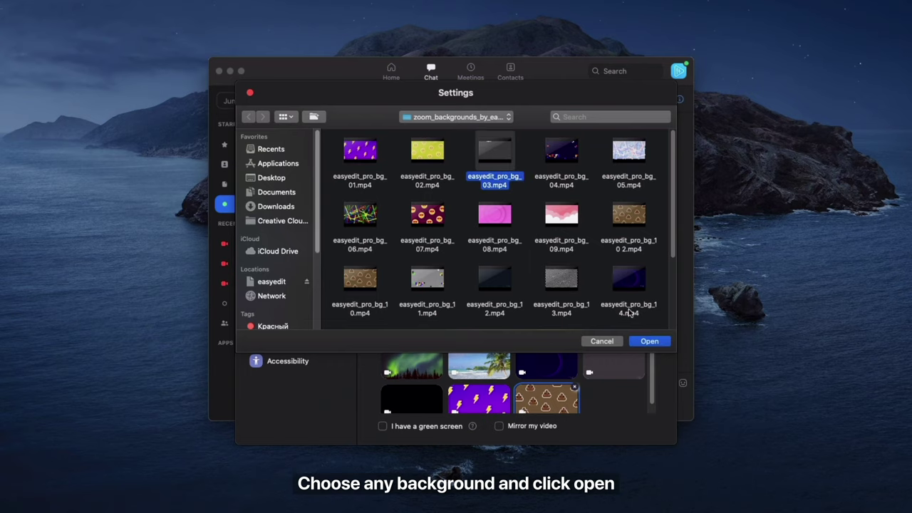
pyautogui.click(637, 341)
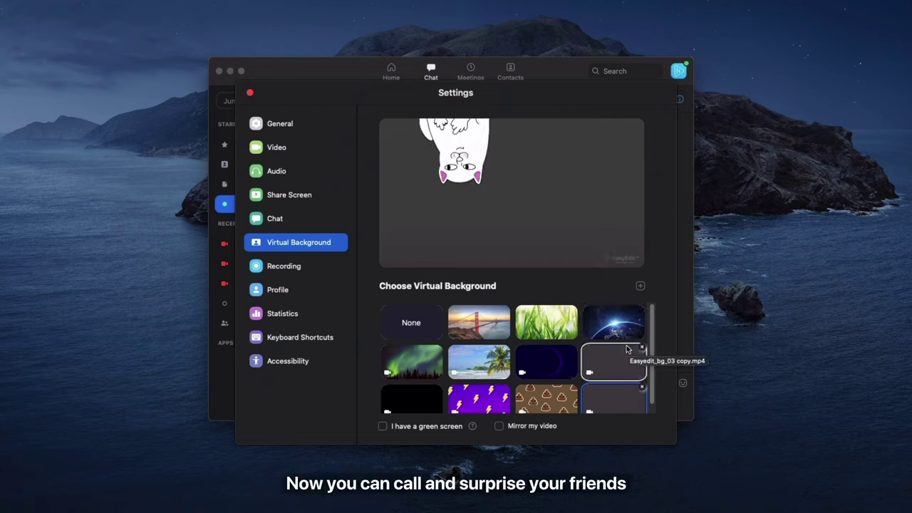
pyautogui.click(561, 399)
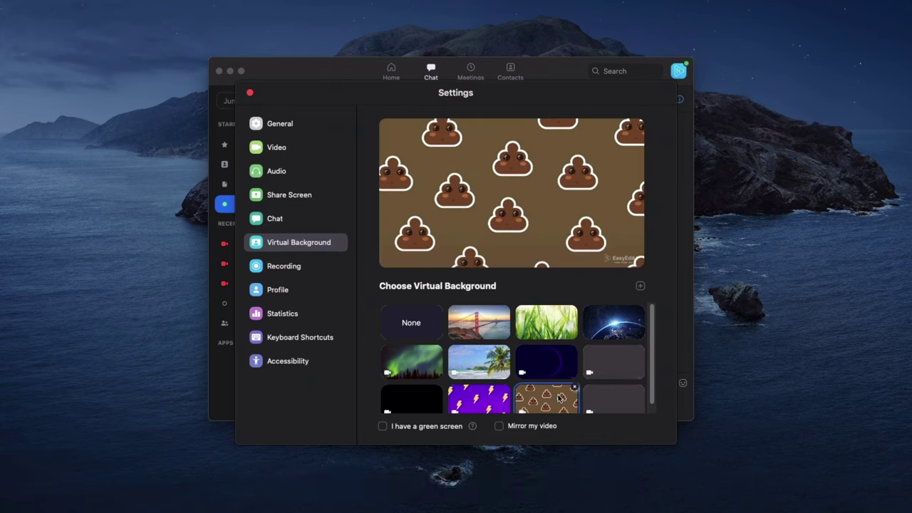
pyautogui.click(492, 401)
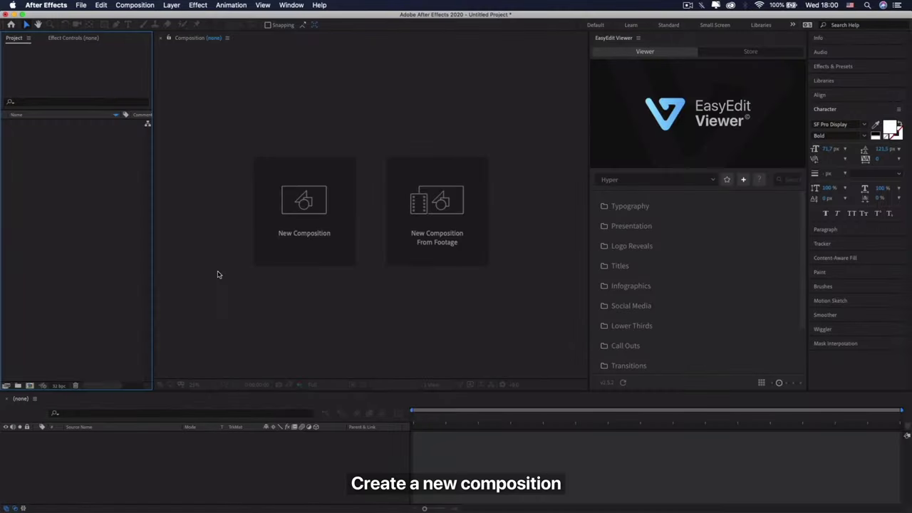
# Create Comp 1 as a 1920×1080 HDTV 1080 29.97 composition.
pyautogui.click(30, 386)
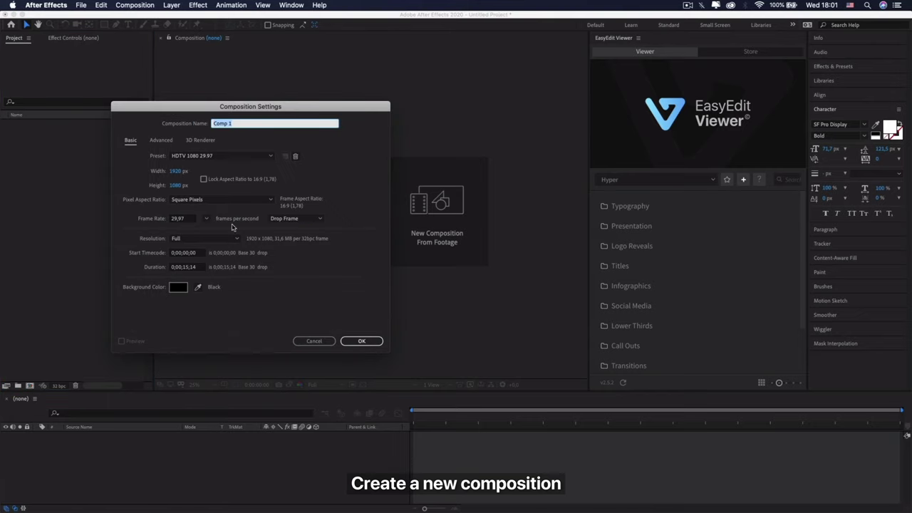
pyautogui.click(358, 343)
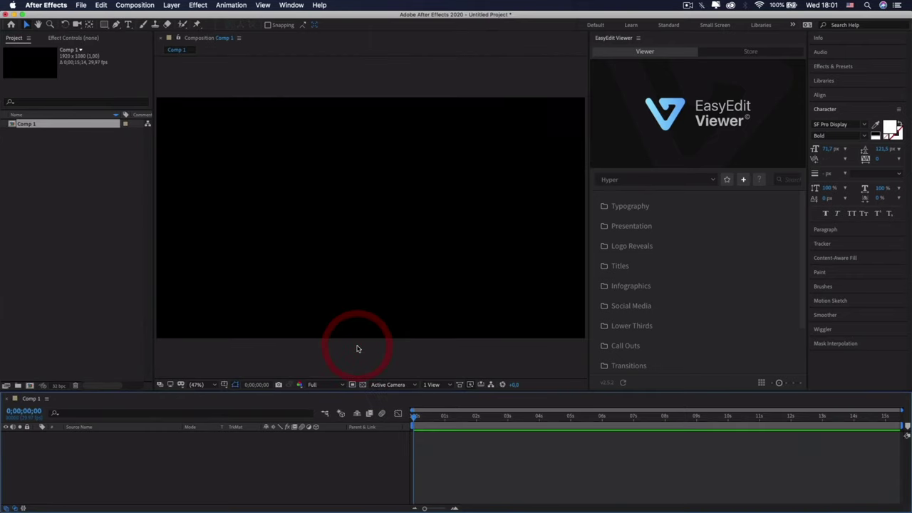
# Browse the EasyEdit Viewer to the Backgrounds › Basic preset thumbnails.
pyautogui.scroll(-3, 703, 327)
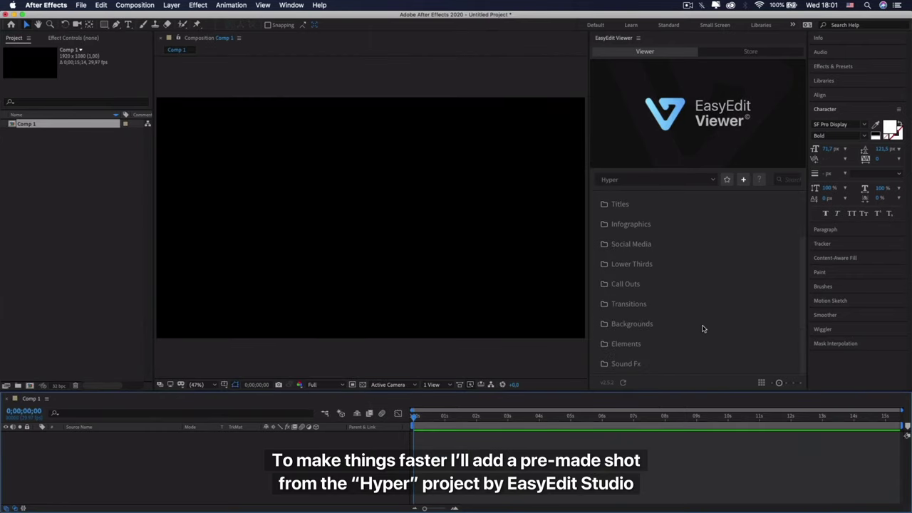
pyautogui.click(635, 326)
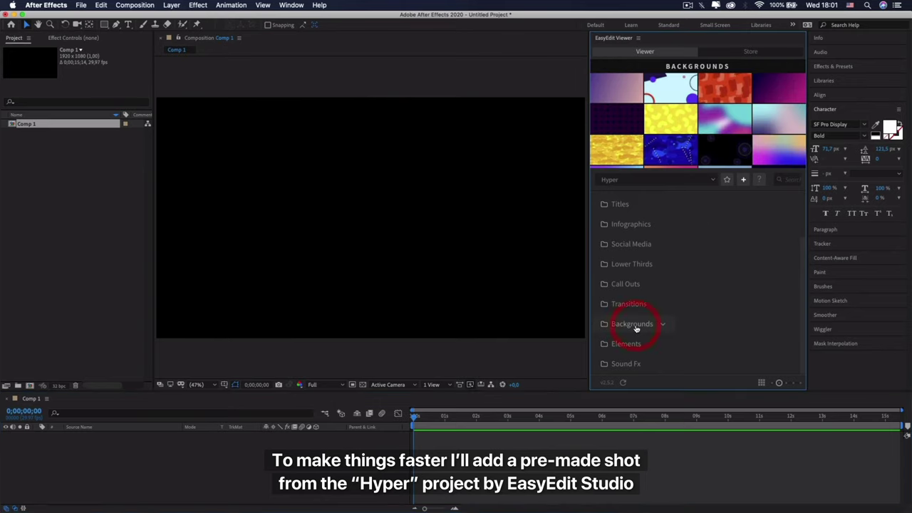
pyautogui.scroll(-2, 686, 346)
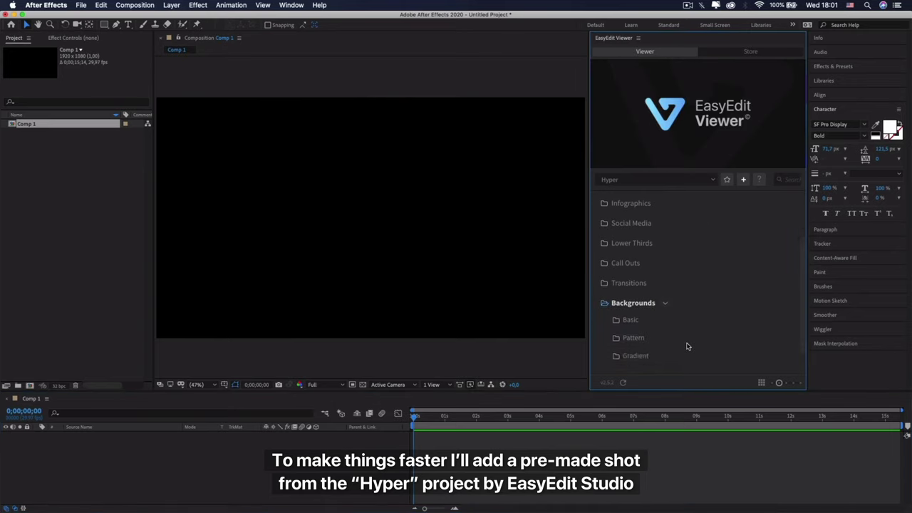
pyautogui.moveTo(632, 312)
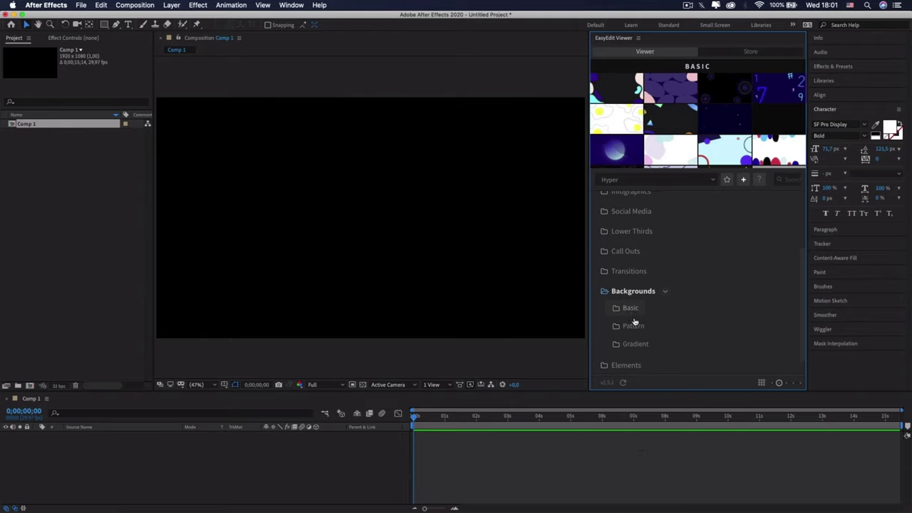
pyautogui.moveTo(638, 347)
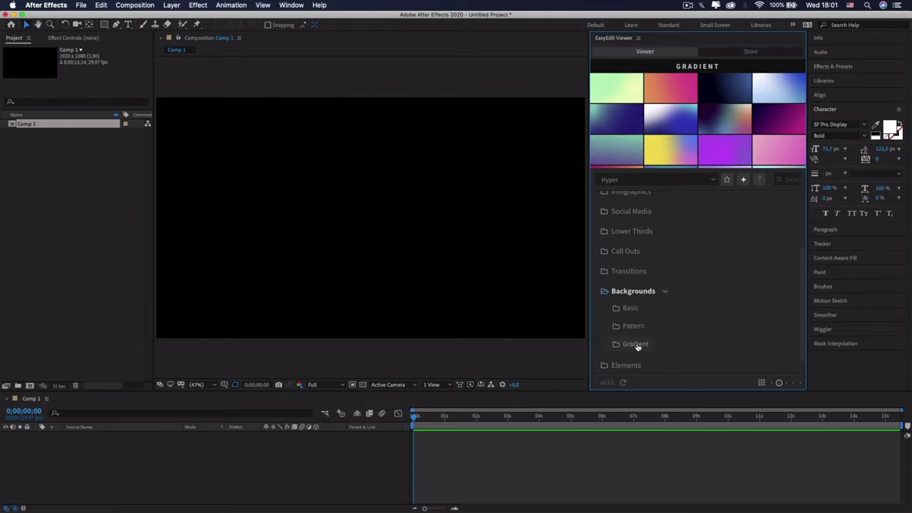
pyautogui.click(631, 308)
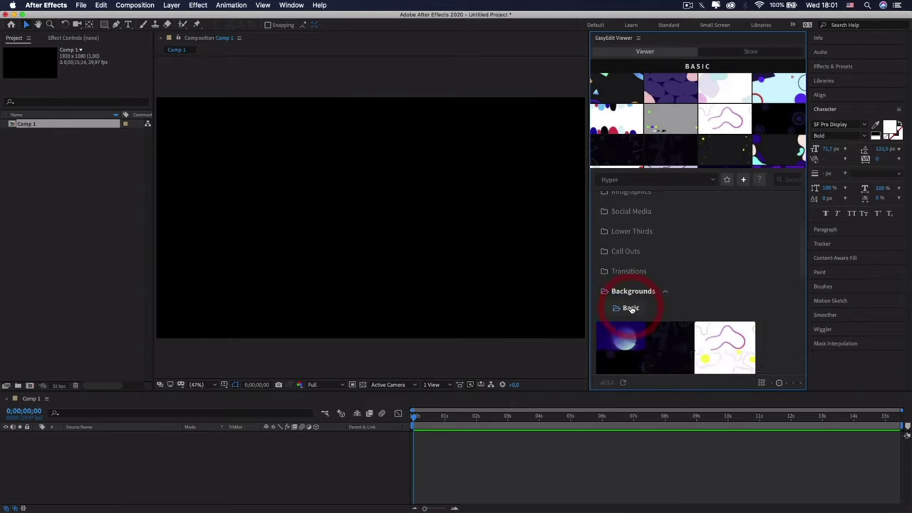
pyautogui.scroll(-2, 743, 310)
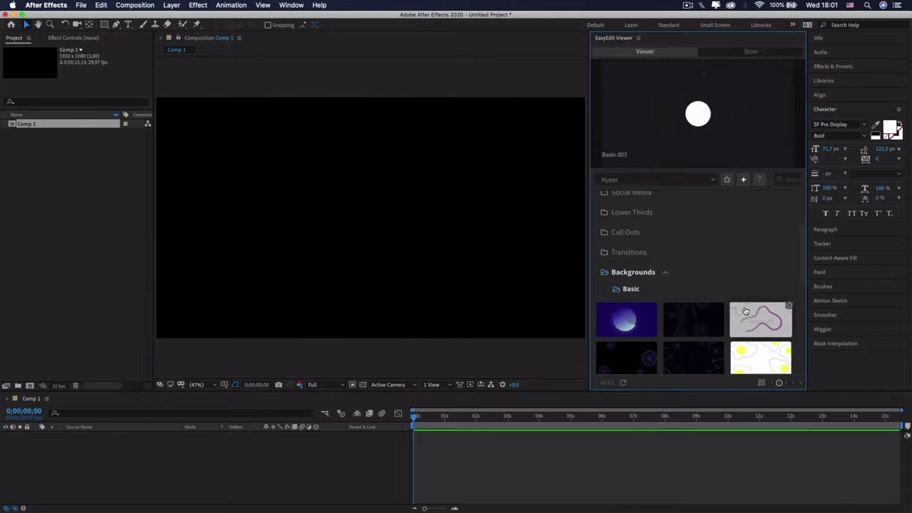
pyautogui.scroll(-5, 745, 310)
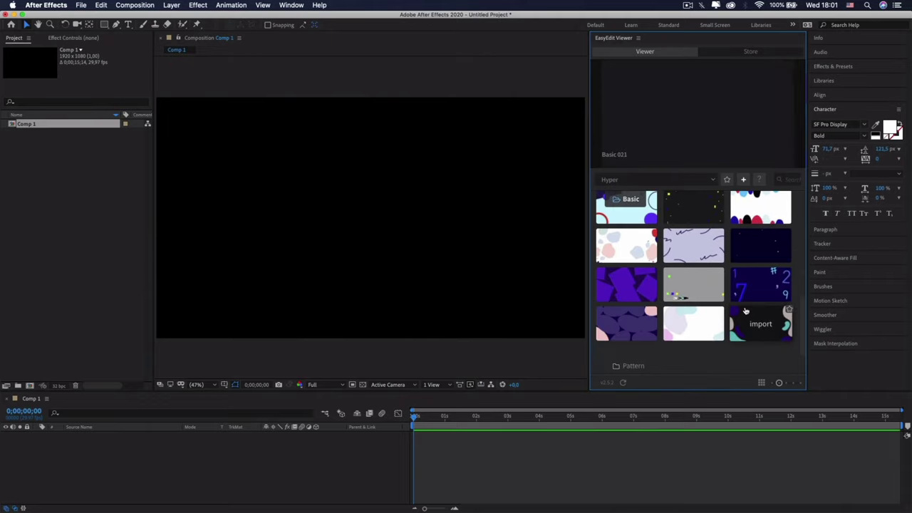
# Import the Basic 016 preset and set its BG colour to black (000000).
pyautogui.click(632, 295)
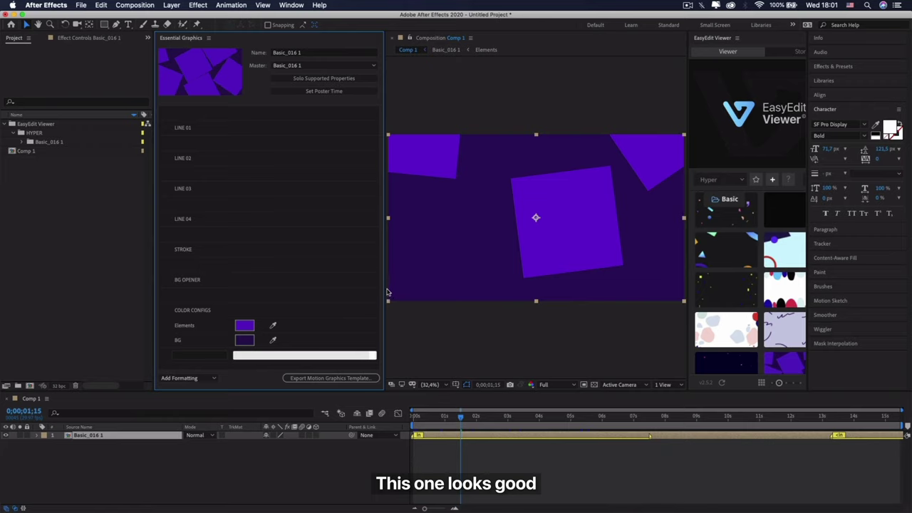
pyautogui.moveTo(385, 289); pyautogui.dragTo(314, 295)
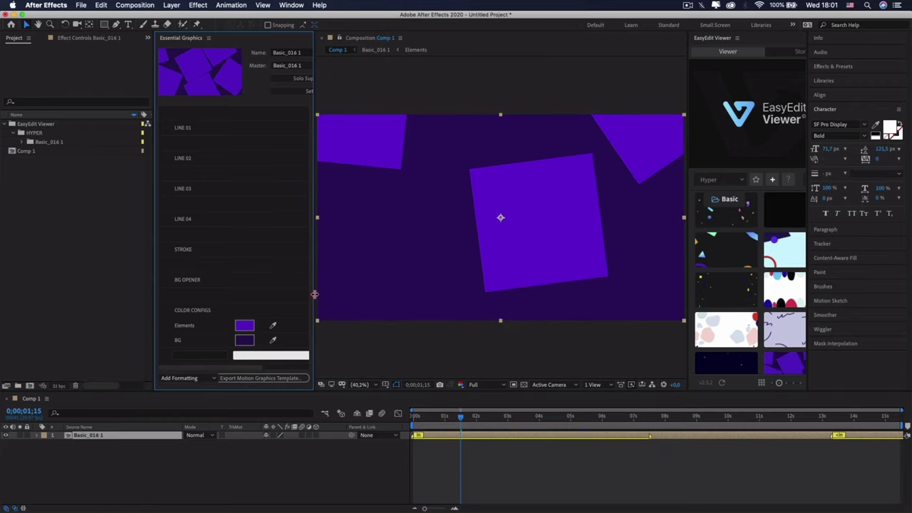
pyautogui.click(244, 340)
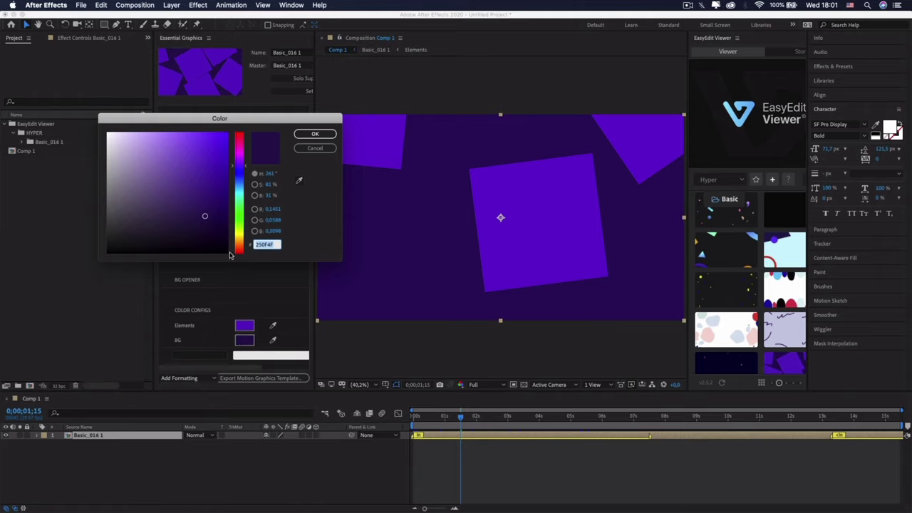
pyautogui.moveTo(225, 245); pyautogui.dragTo(230, 254)
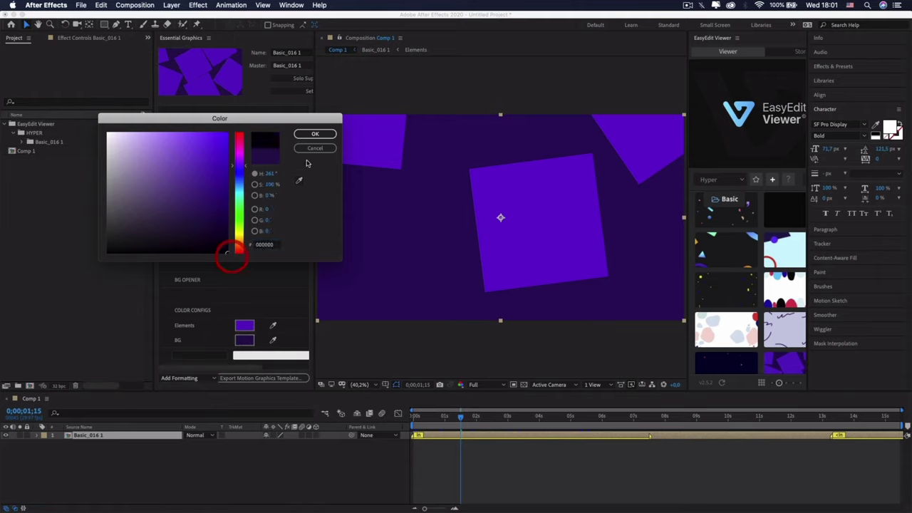
pyautogui.click(315, 135)
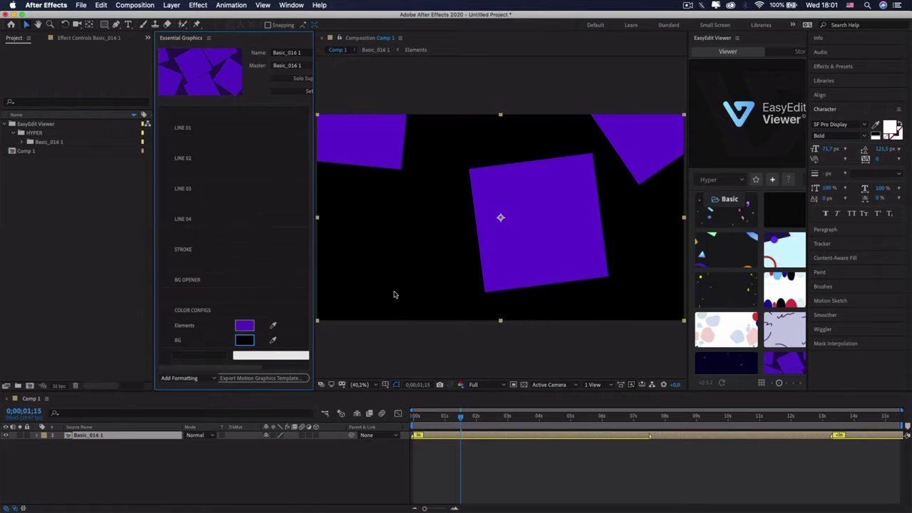
# Set the Elements colour to bright yellow (FFF91A) and scrub ahead to preview.
pyautogui.click(245, 326)
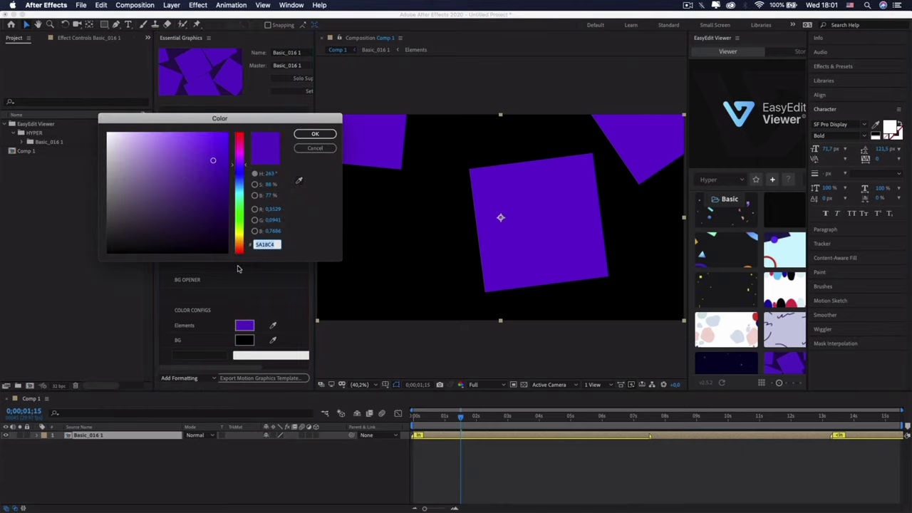
pyautogui.moveTo(240, 168); pyautogui.dragTo(243, 235)
pyautogui.moveTo(211, 157); pyautogui.dragTo(214, 131)
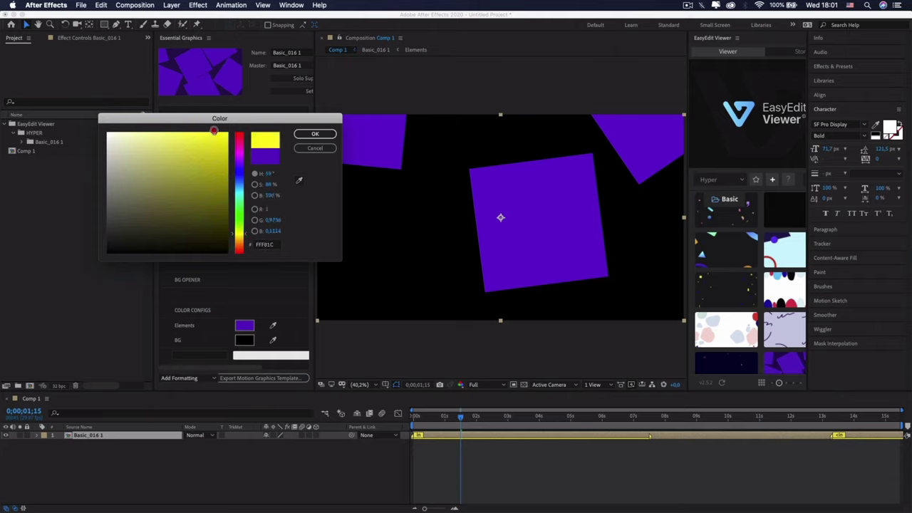
pyautogui.click(315, 134)
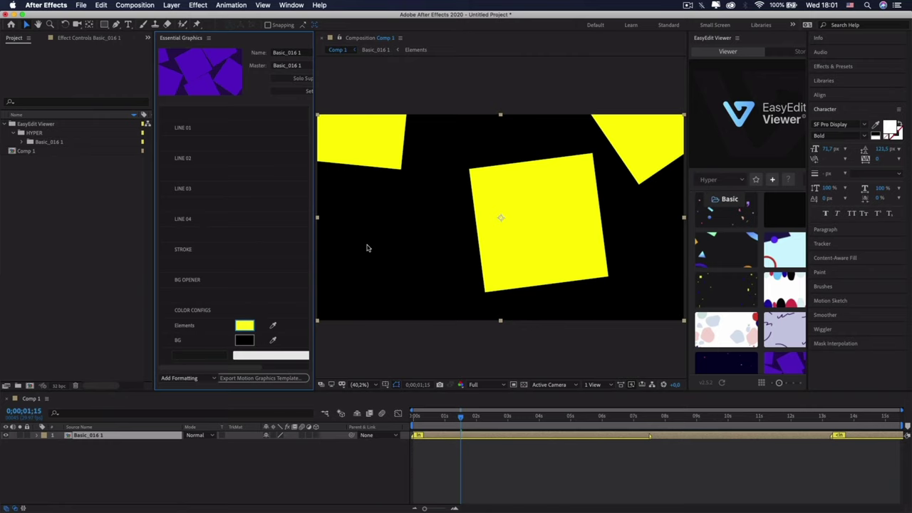
pyautogui.moveTo(461, 421); pyautogui.dragTo(729, 432)
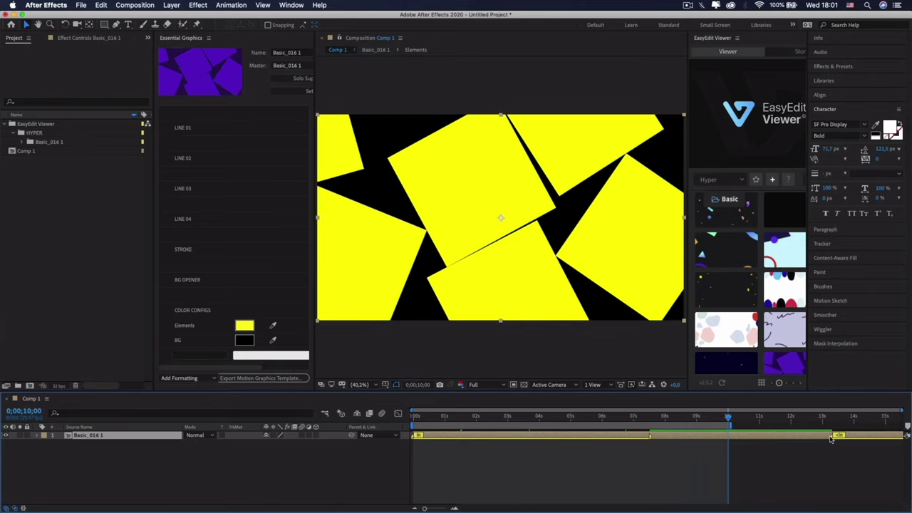
# Move the layer's end earlier, return to the start, and queue Comp 1 in Media Encoder.
pyautogui.moveTo(832, 436); pyautogui.dragTo(621, 444)
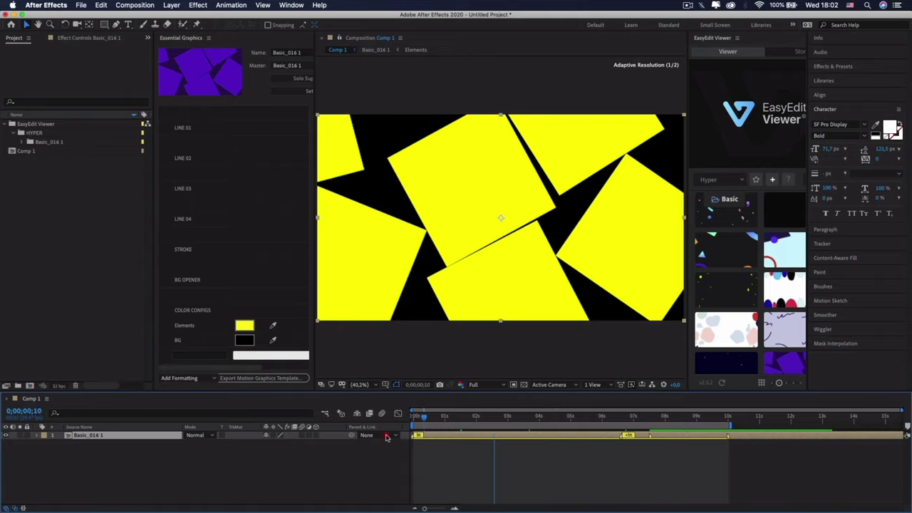
pyautogui.click(356, 440)
pyautogui.press('Home')
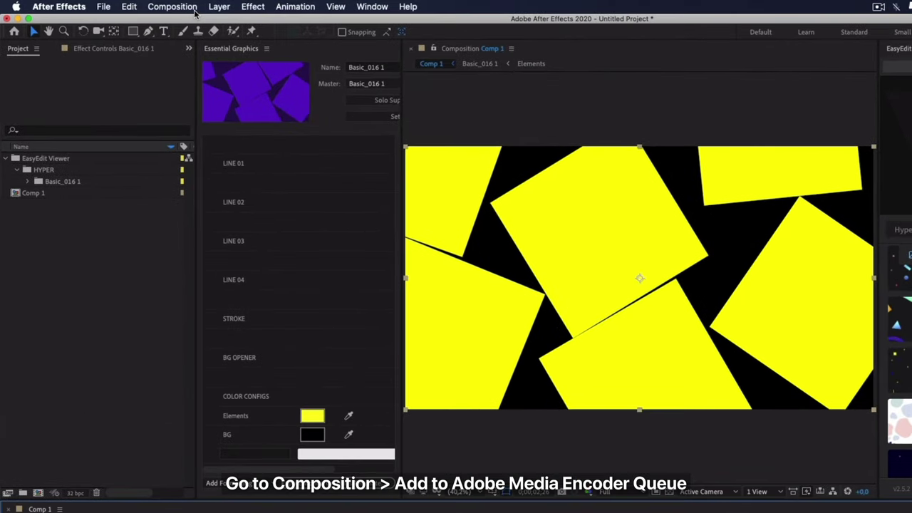
pyautogui.click(193, 8)
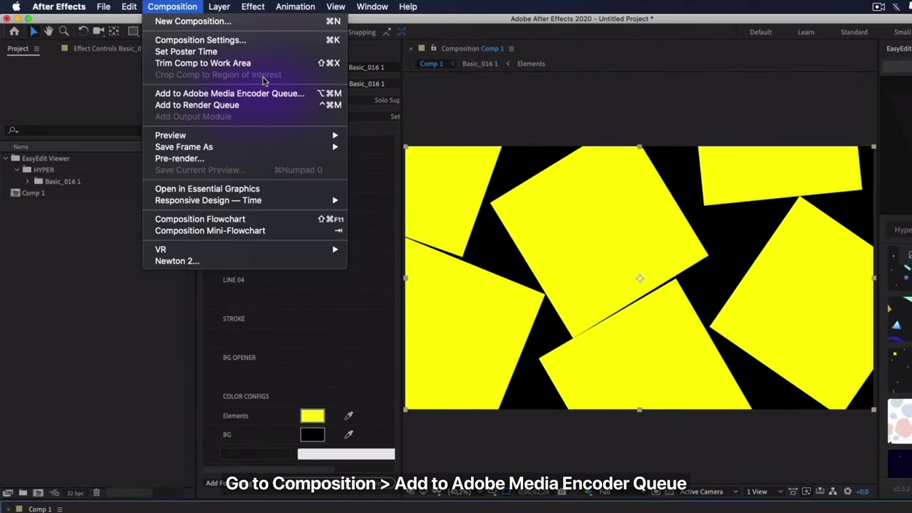
pyautogui.click(311, 98)
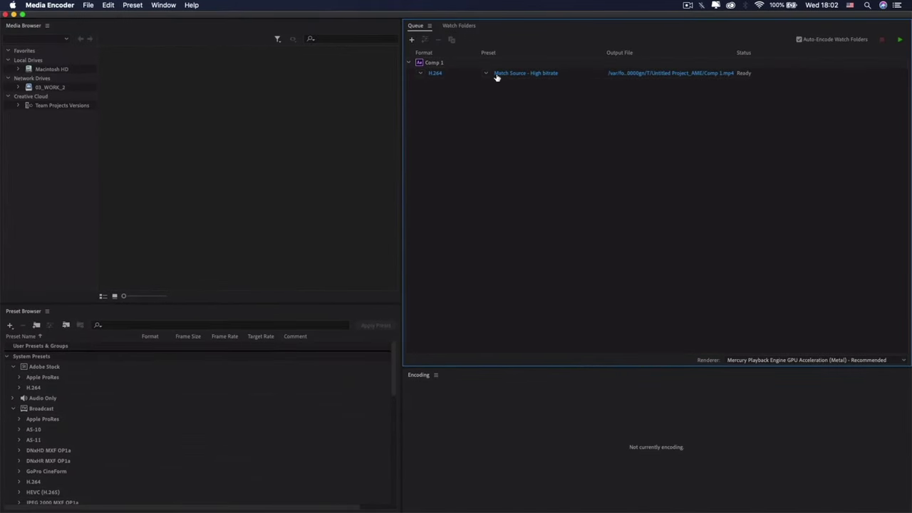
# Give Comp 1 a custom H.264 export preset with Use Maximum Render Quality enabled.
pyautogui.click(495, 74)
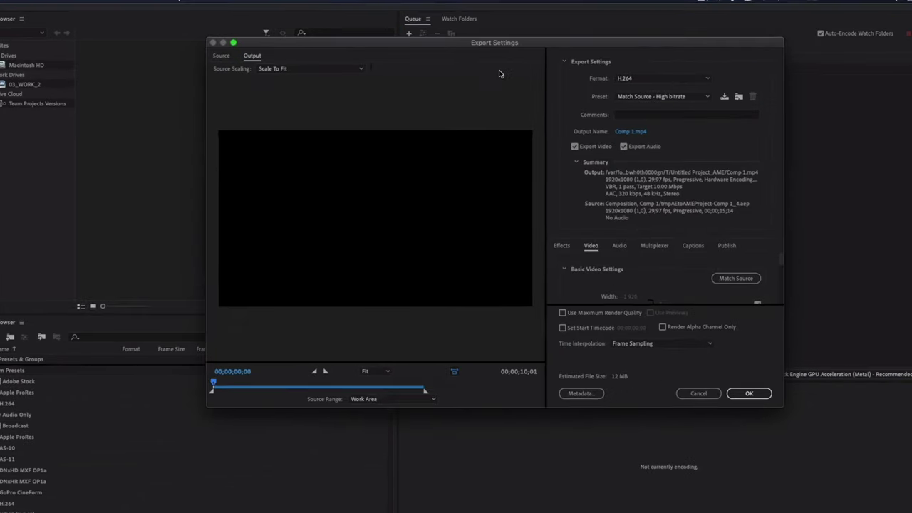
pyautogui.click(649, 79)
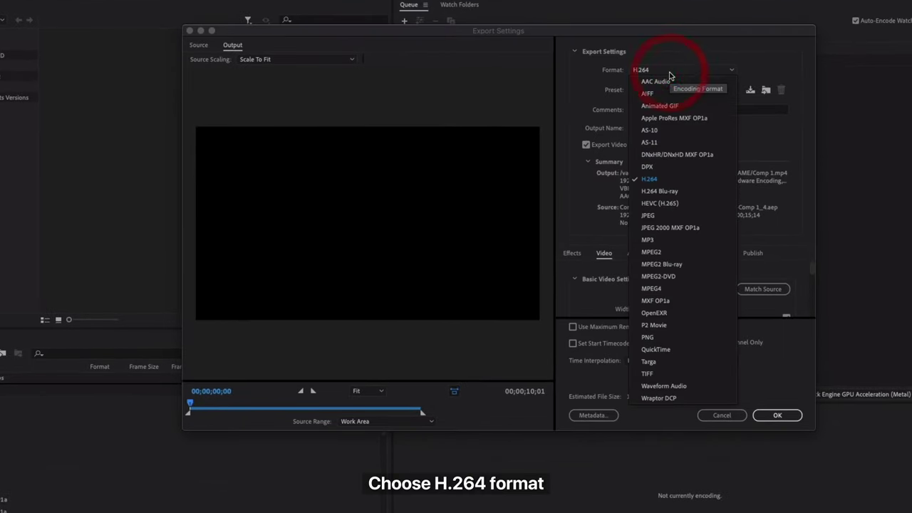
pyautogui.click(678, 178)
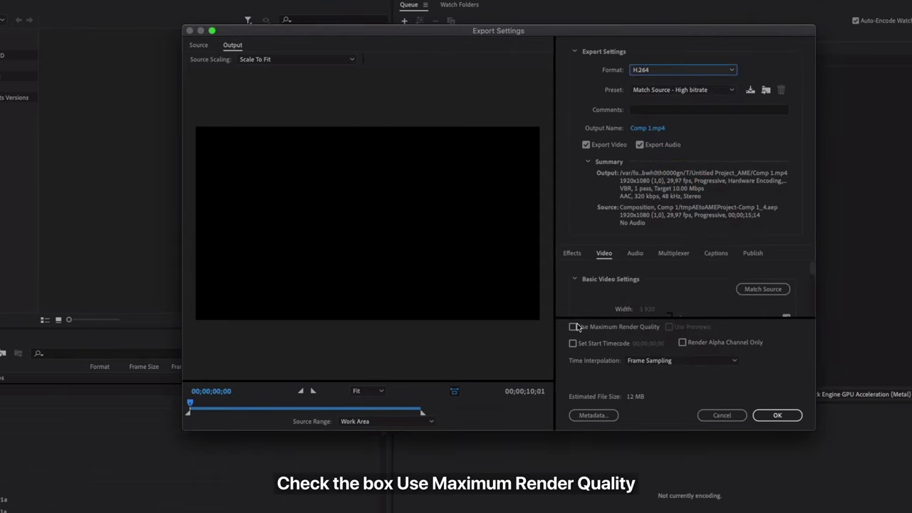
pyautogui.click(575, 327)
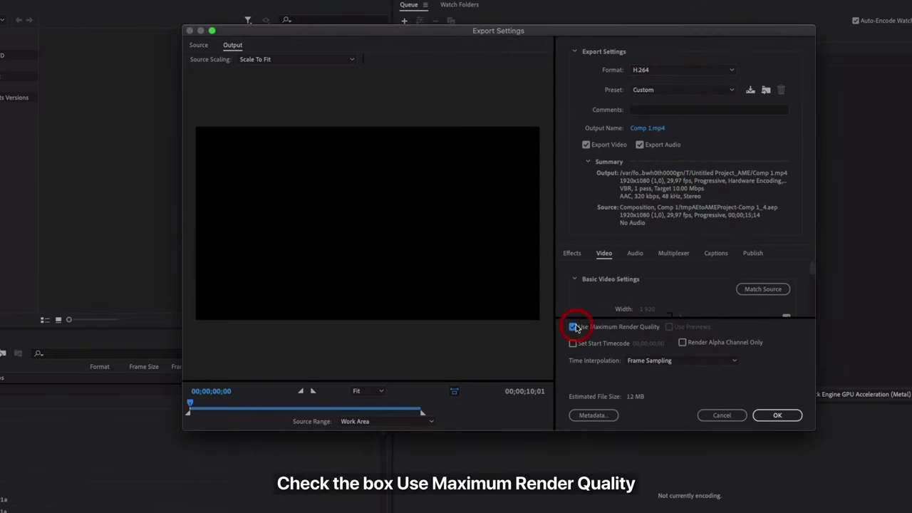
pyautogui.click(762, 415)
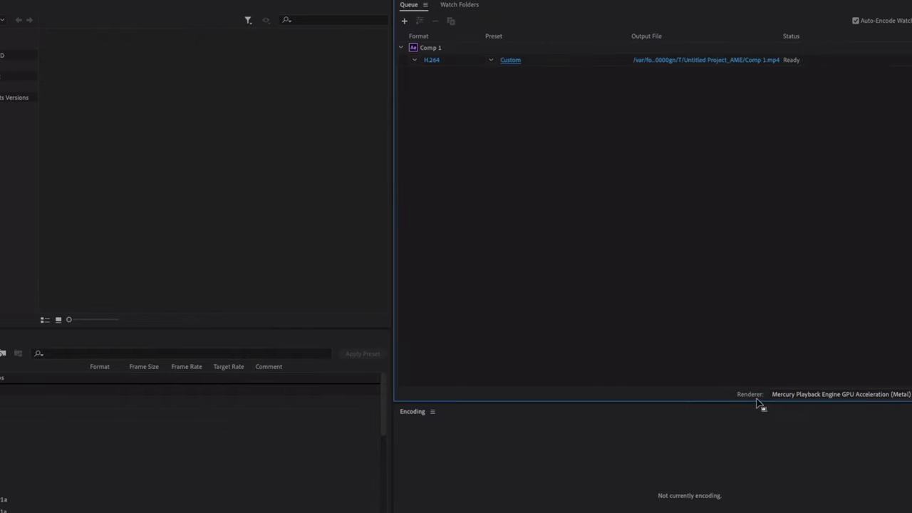
# Name the output Zoom_BG_01.mp4 in the Desktop BG folder and render the queue.
pyautogui.click(664, 62)
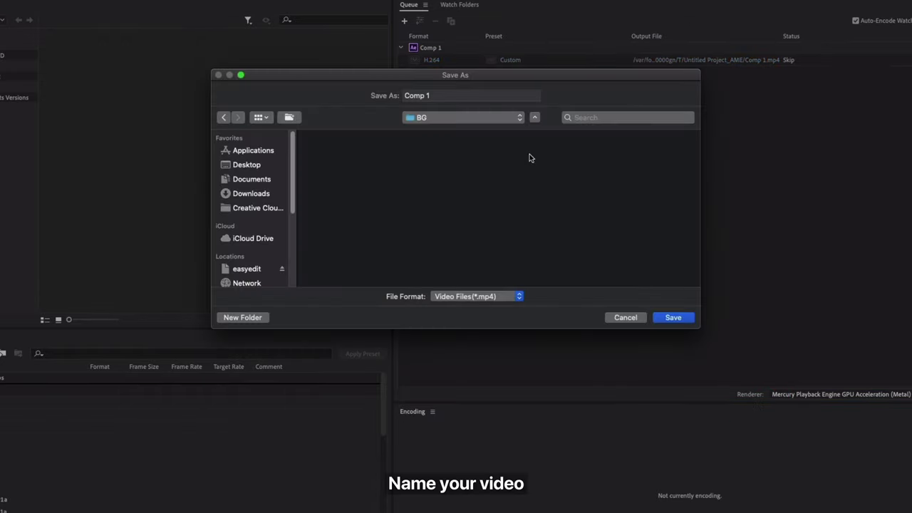
pyautogui.click(434, 95)
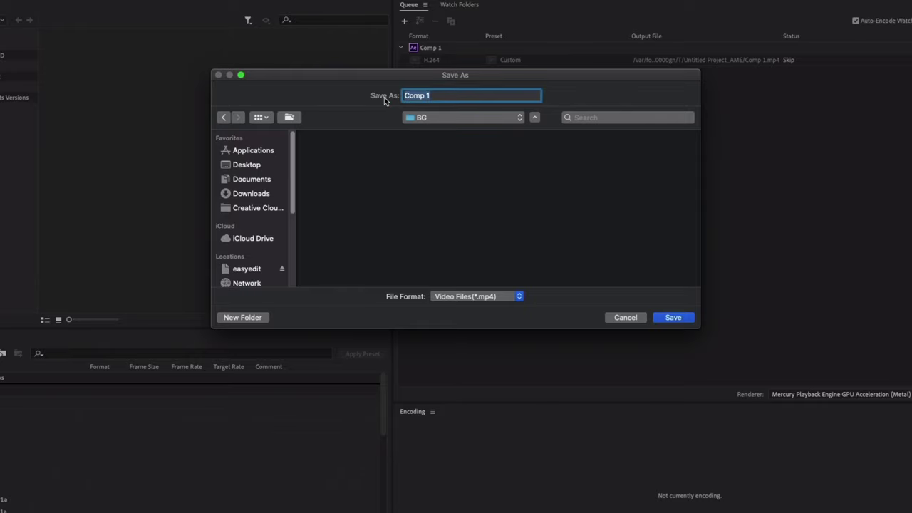
pyautogui.write('Zoom_BG_0')
pyautogui.click(670, 316)
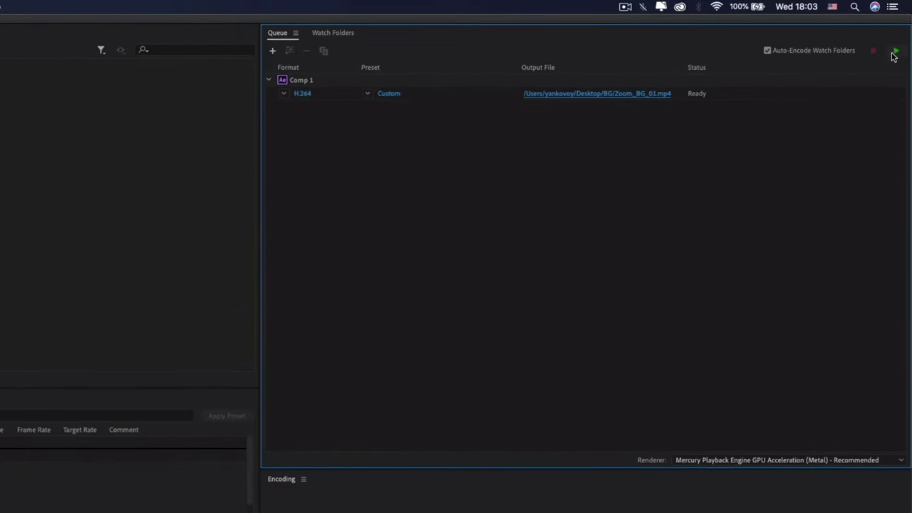
pyautogui.click(894, 54)
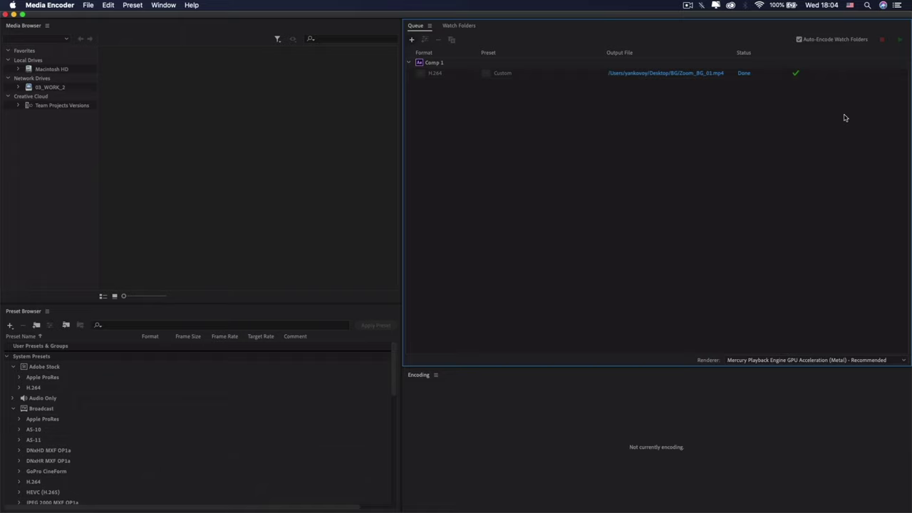
# Reveal Zoom_BG_01.mp4 in Finder's BG folder and preview it with Quick Look.
pyautogui.click(684, 73)
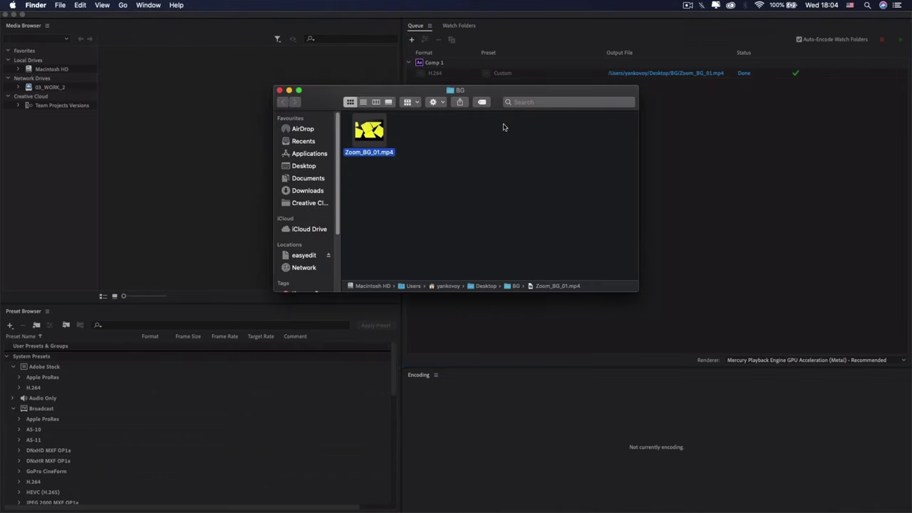
pyautogui.press('space')
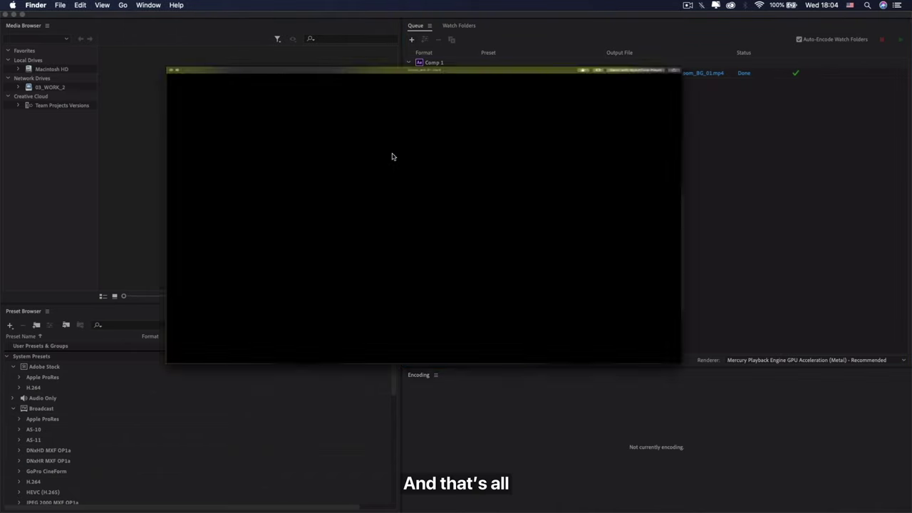